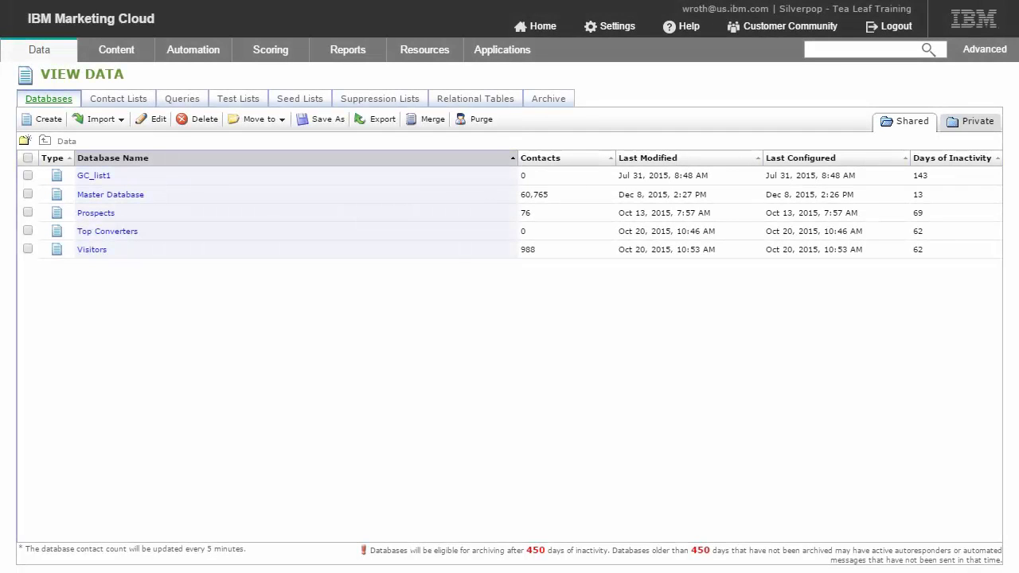
# Step: Open the Master Database summary and examine its additional details, fields and associated relational tables
pyautogui.click(109, 194)
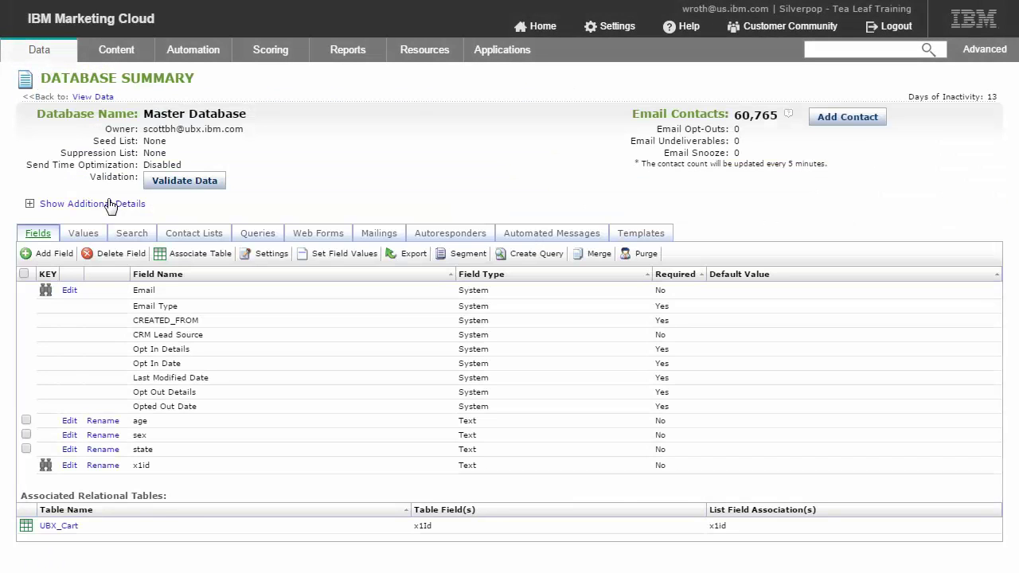
pyautogui.click(110, 203)
pyautogui.scroll(-1, 110, 205)
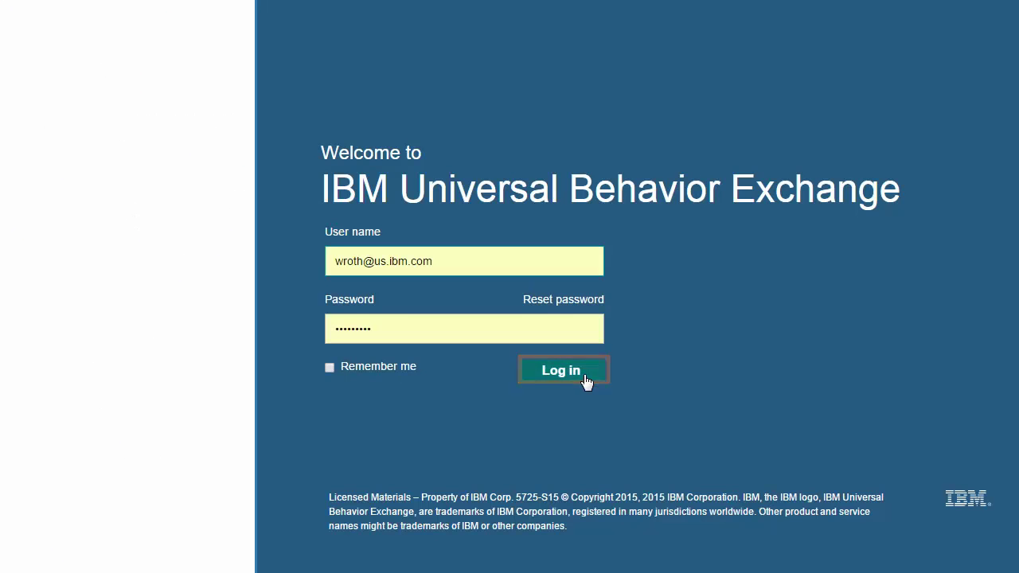
# Step: Log in to IBM Universal Behavior Exchange and review the registered endpoints
pyautogui.click(583, 382)
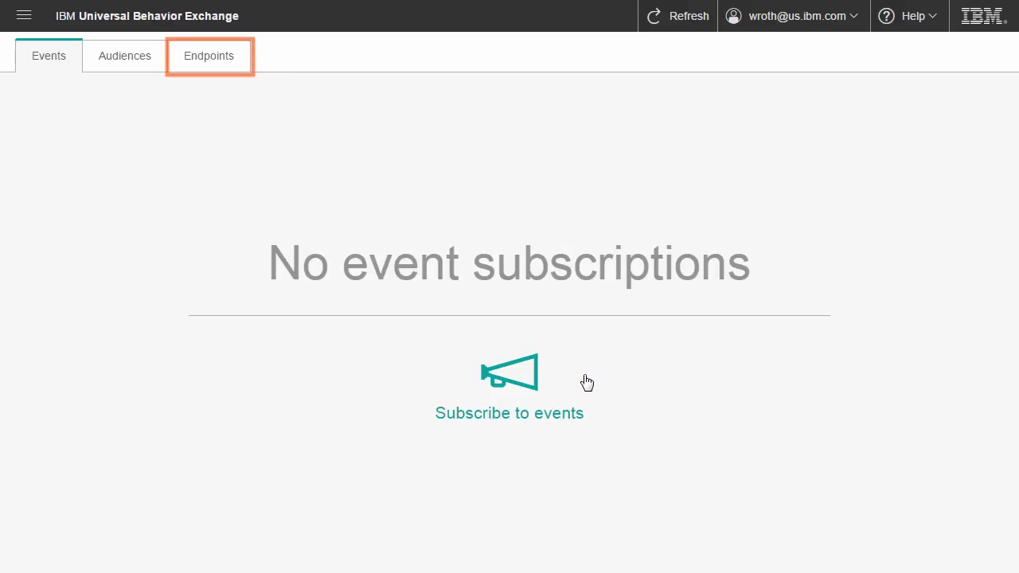
pyautogui.click(215, 70)
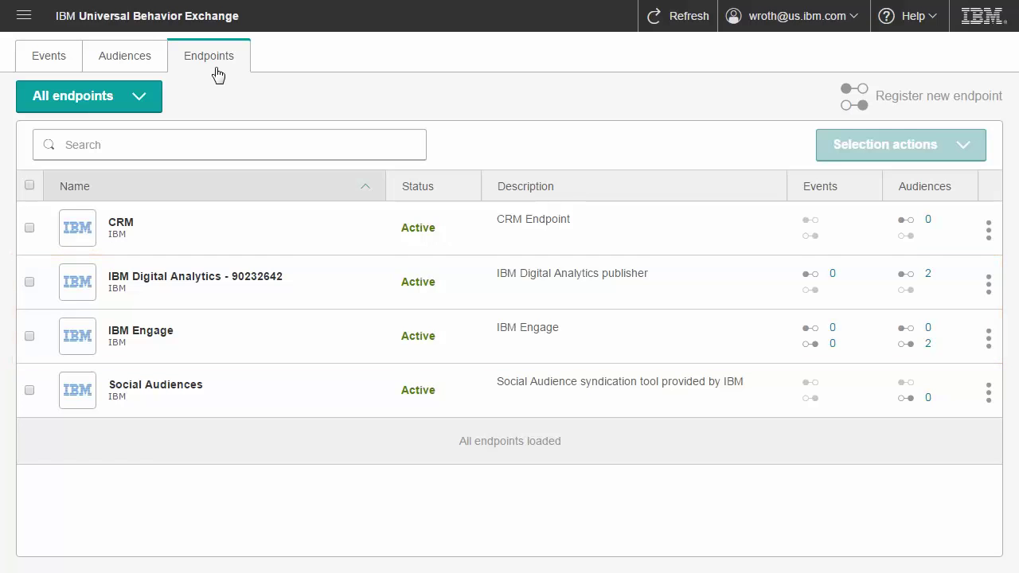
# Step: Start an event subscription and select all IBM Digital Analytics events, from Cart Purchase through Cart Abandonment Item
pyautogui.click(60, 62)
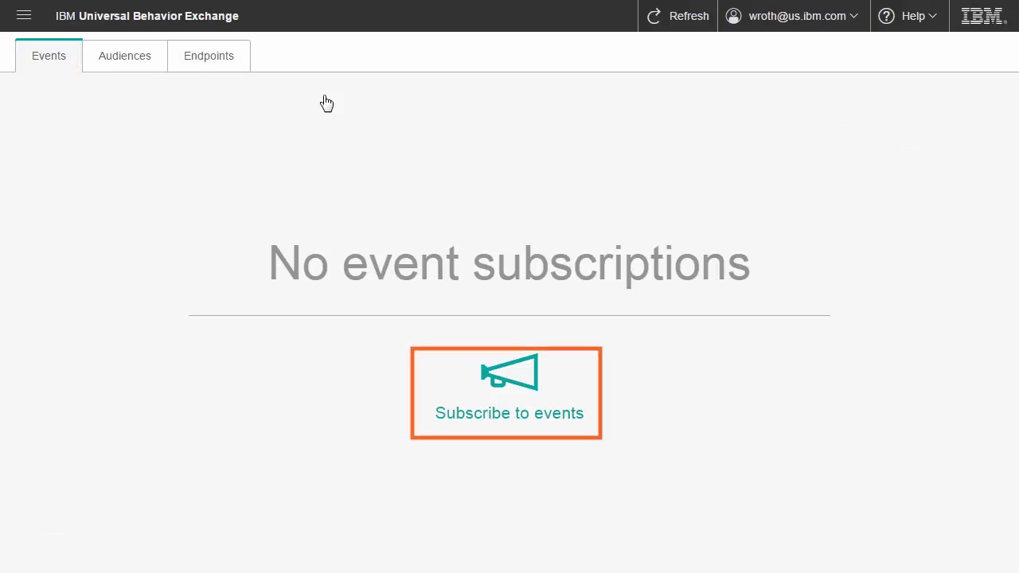
pyautogui.click(506, 364)
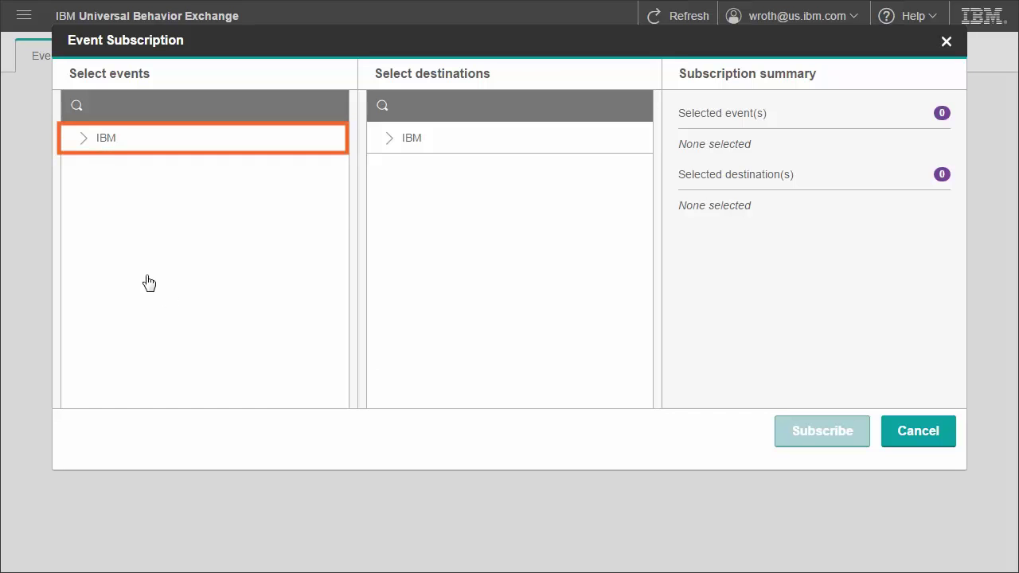
pyautogui.click(83, 138)
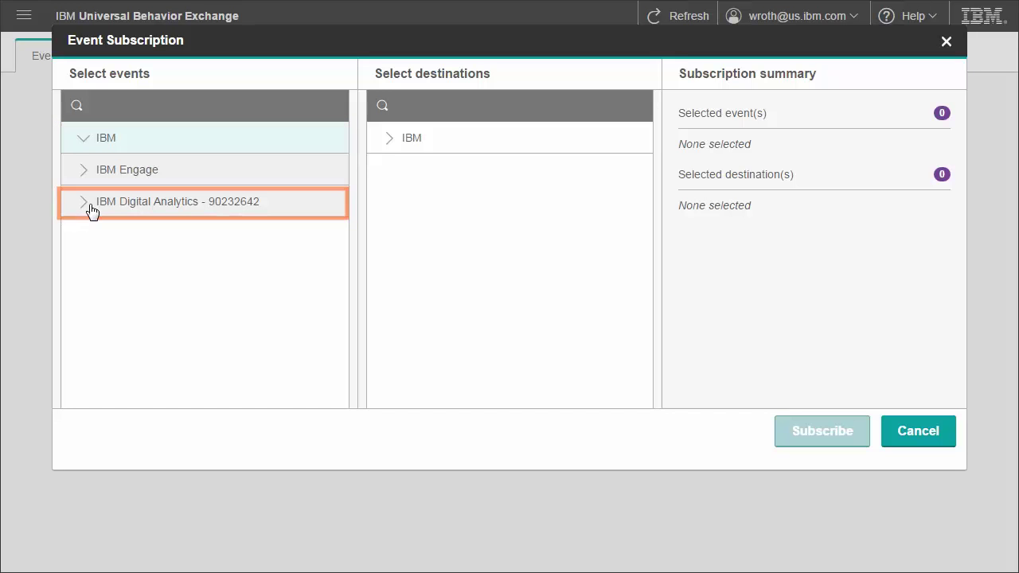
pyautogui.click(90, 209)
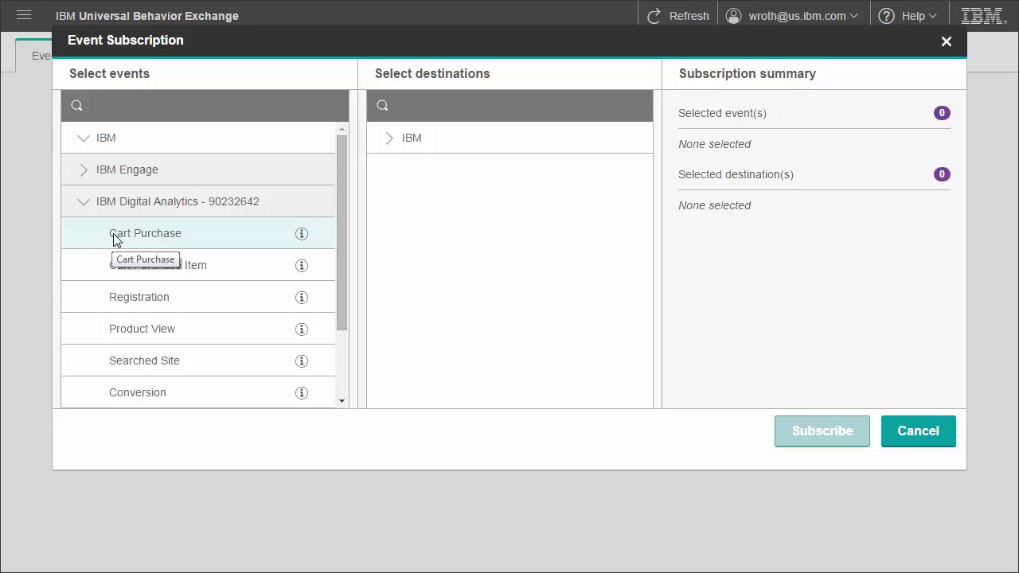
pyautogui.moveTo(344, 229); pyautogui.dragTo(339, 308)
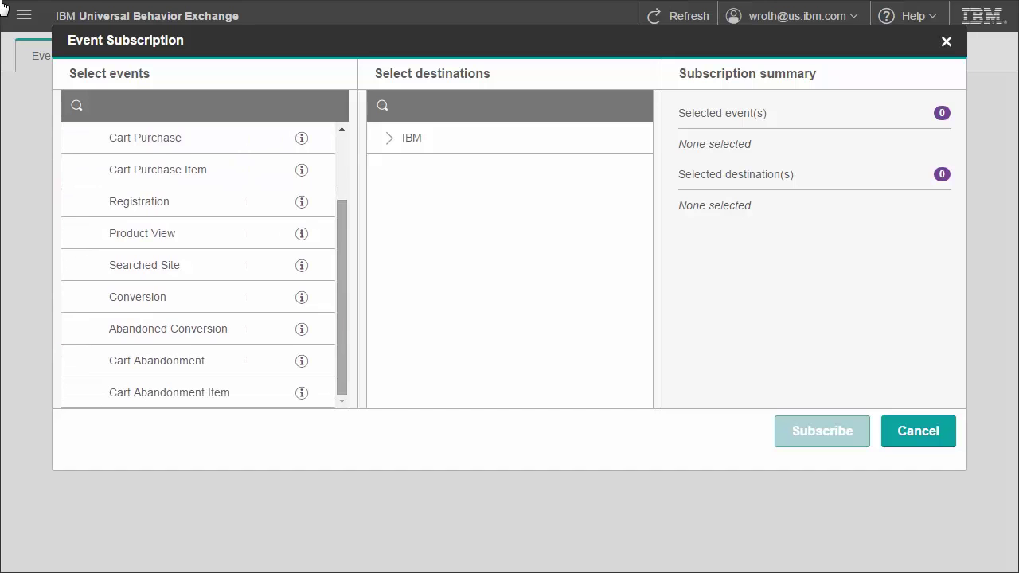
pyautogui.click(209, 331)
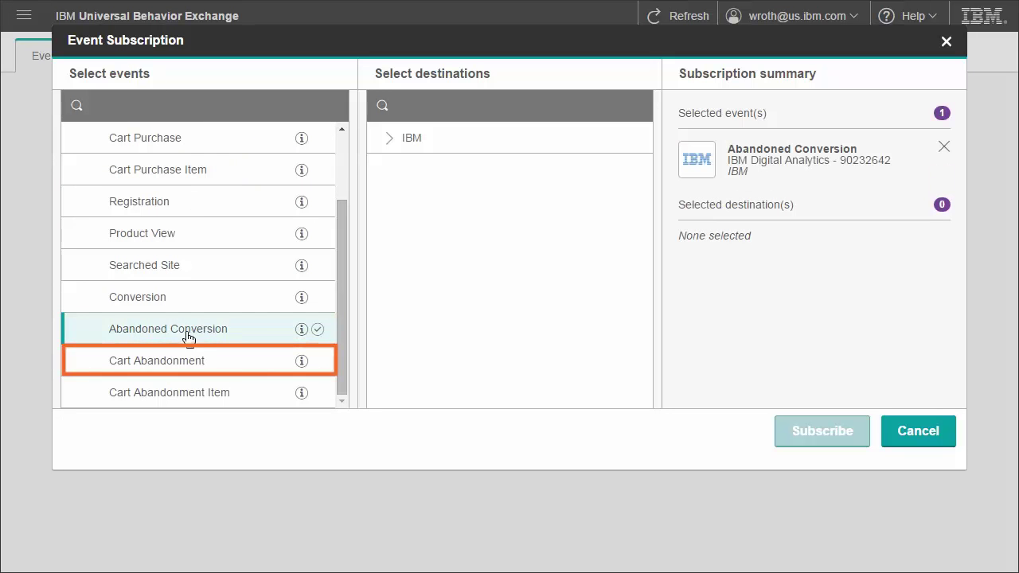
pyautogui.click(180, 360)
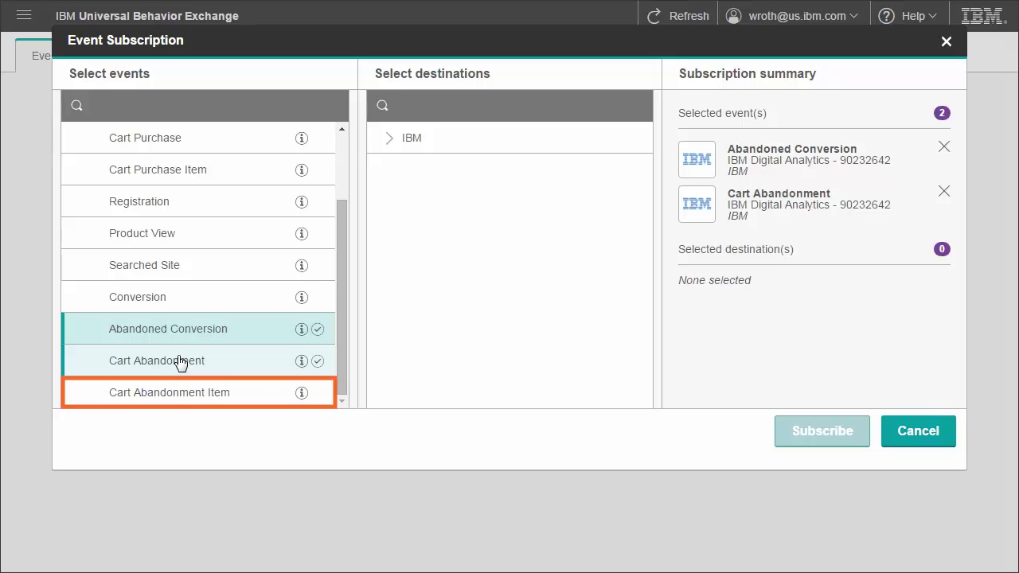
pyautogui.click(235, 381)
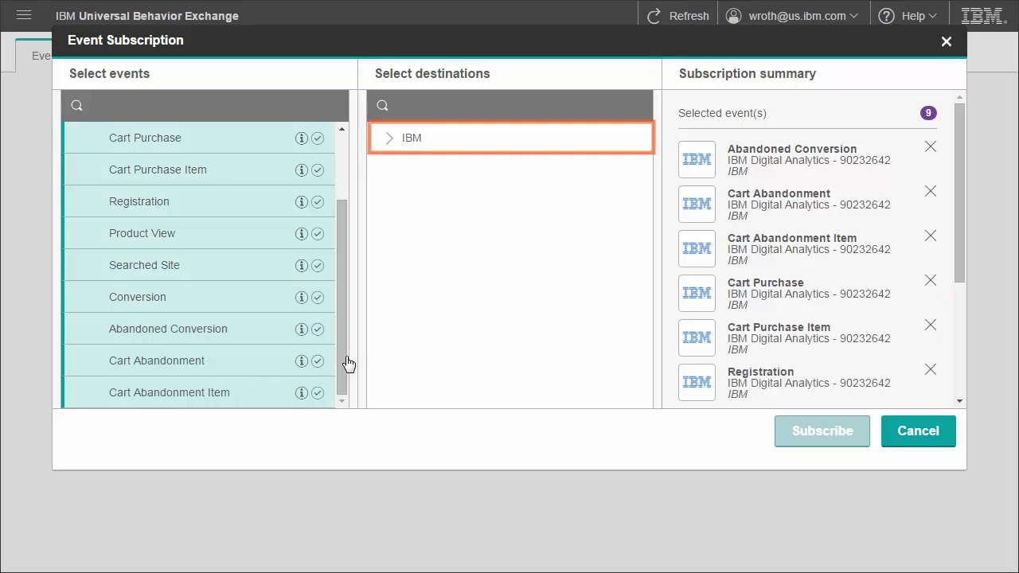
# Step: Choose IBM Engage as the destination and subscribe it to the selected events
pyautogui.click(391, 142)
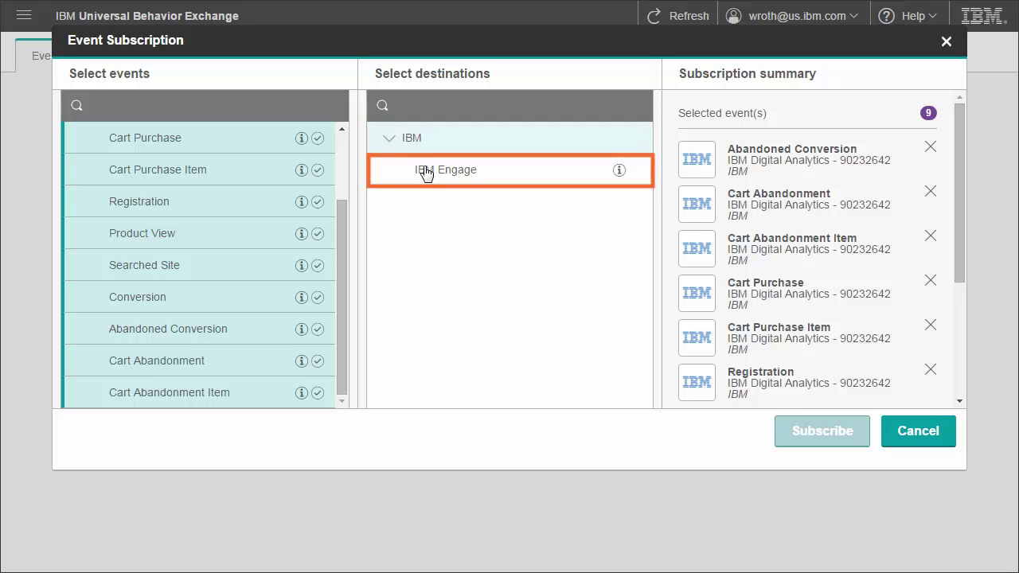
pyautogui.click(424, 174)
pyautogui.click(823, 430)
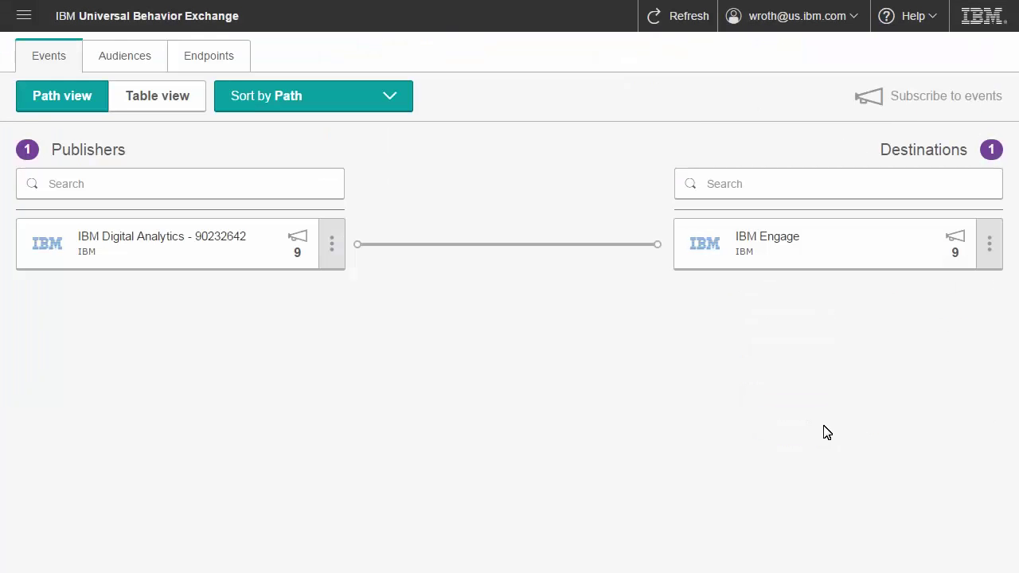
pyautogui.click(514, 245)
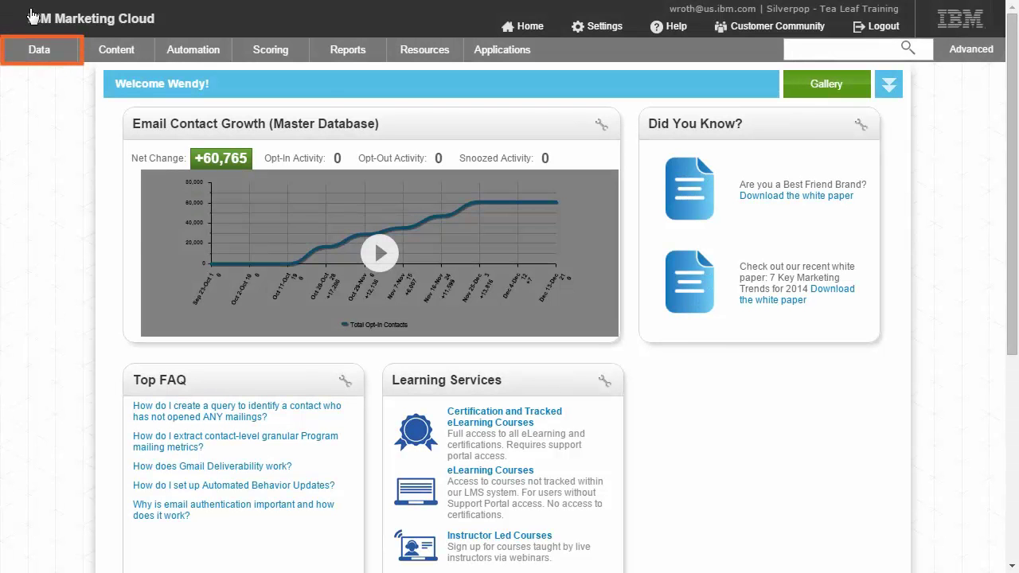
# Step: Switch to IBM Marketing Cloud, open the Master Database and examine its contact records
pyautogui.click(43, 46)
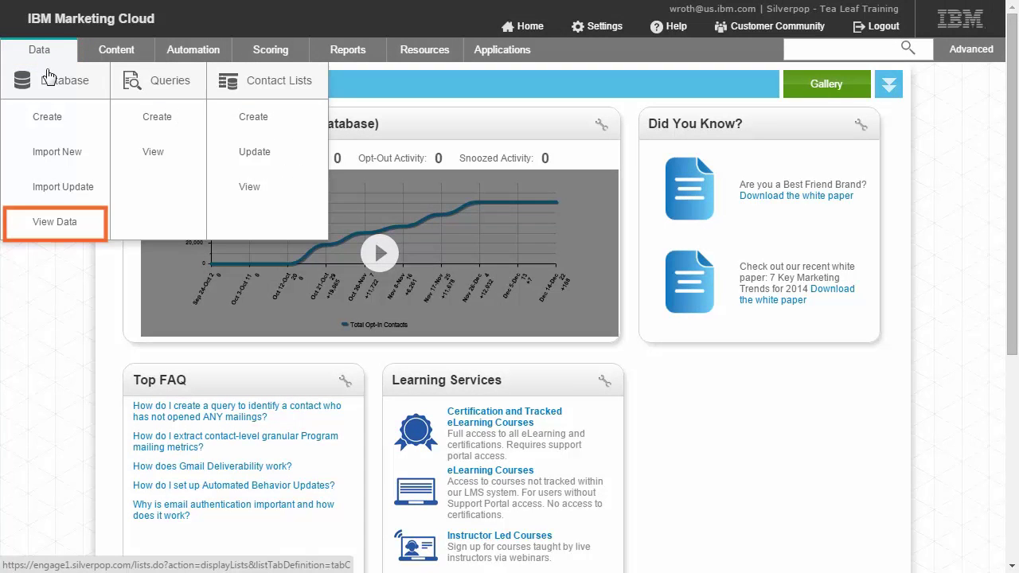
pyautogui.click(51, 228)
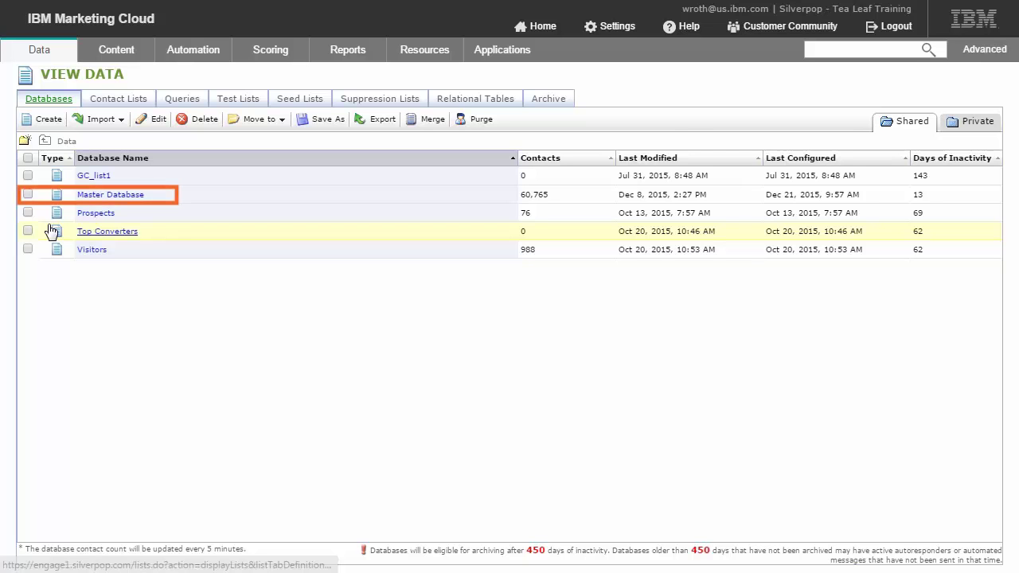
pyautogui.click(109, 196)
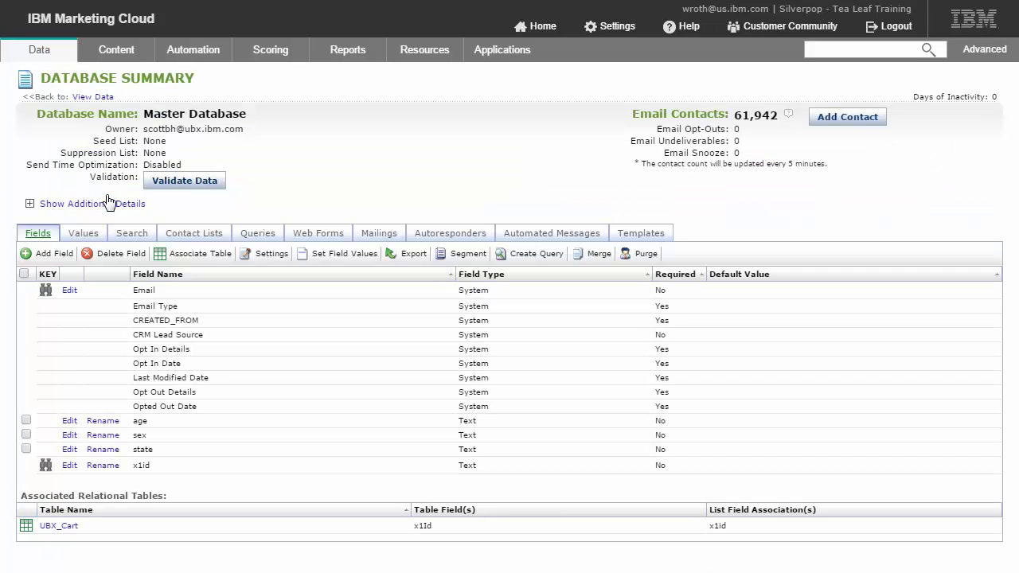
pyautogui.click(137, 235)
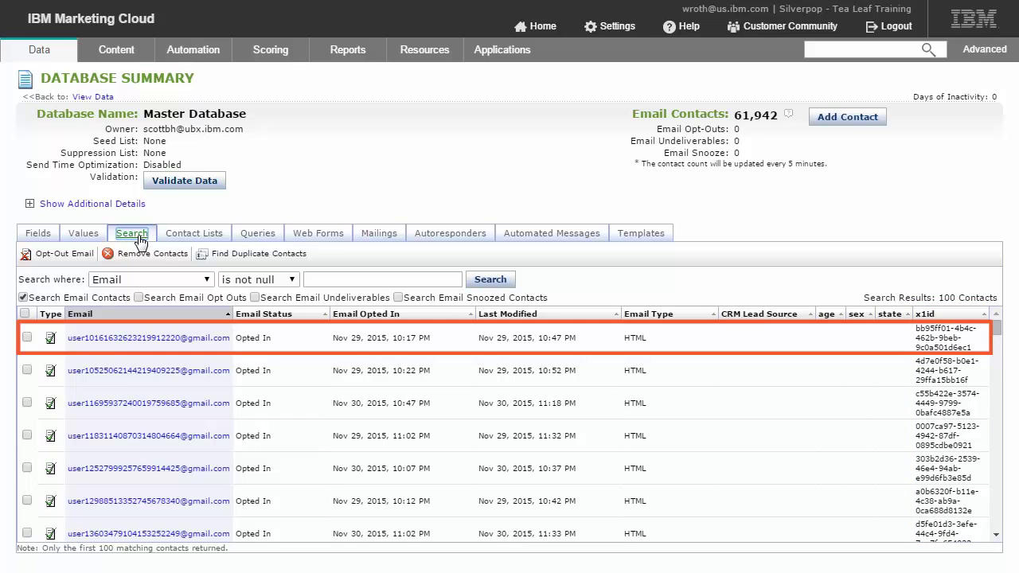
# Step: Examine the records and field definitions of the UBX_Cart relational table associated with the Master Database
pyautogui.click(46, 238)
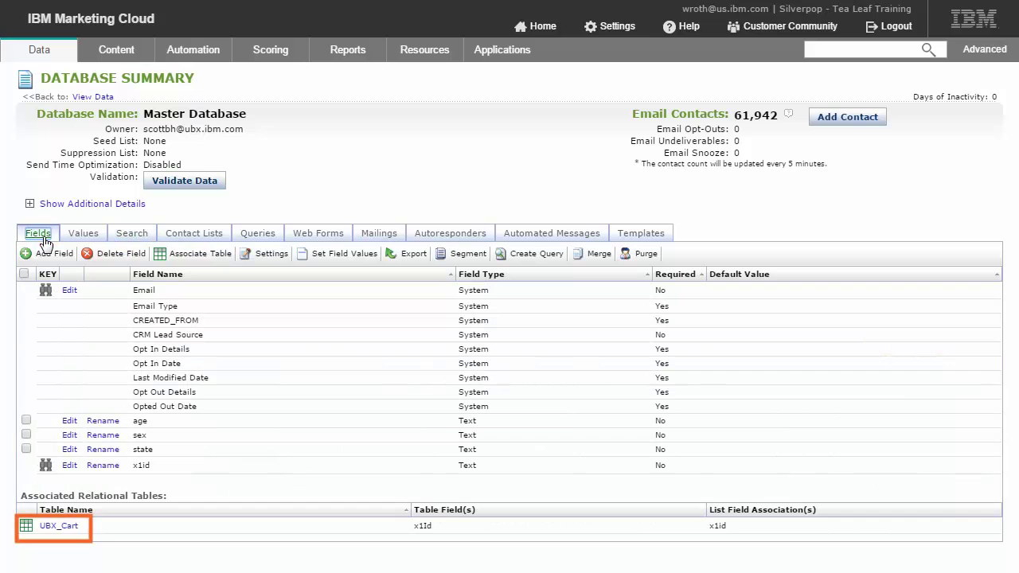
pyautogui.click(55, 527)
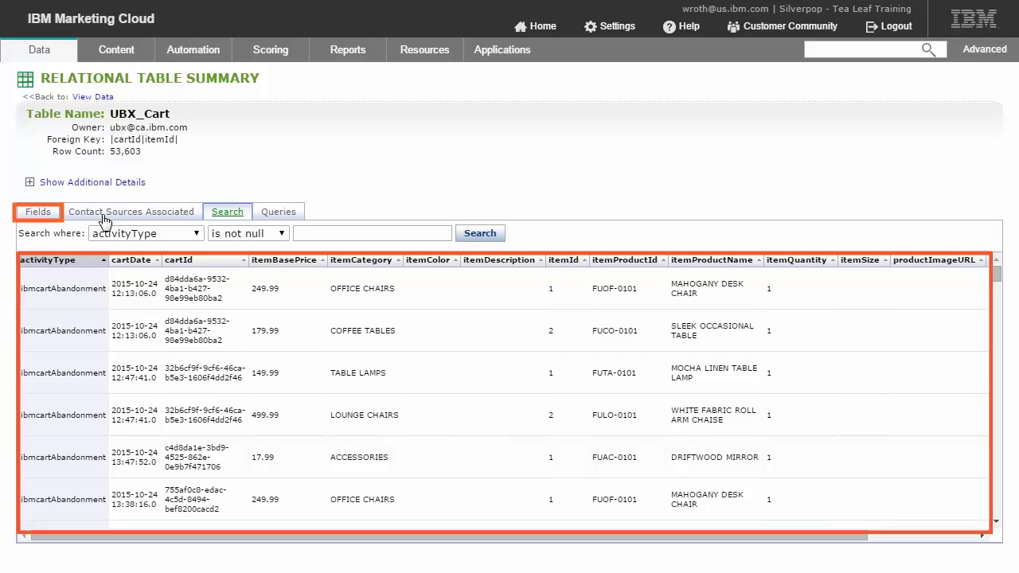
pyautogui.click(39, 212)
# Step: Create a shared query named Abandoned Carts on the Master Database
pyautogui.moveTo(46, 62)
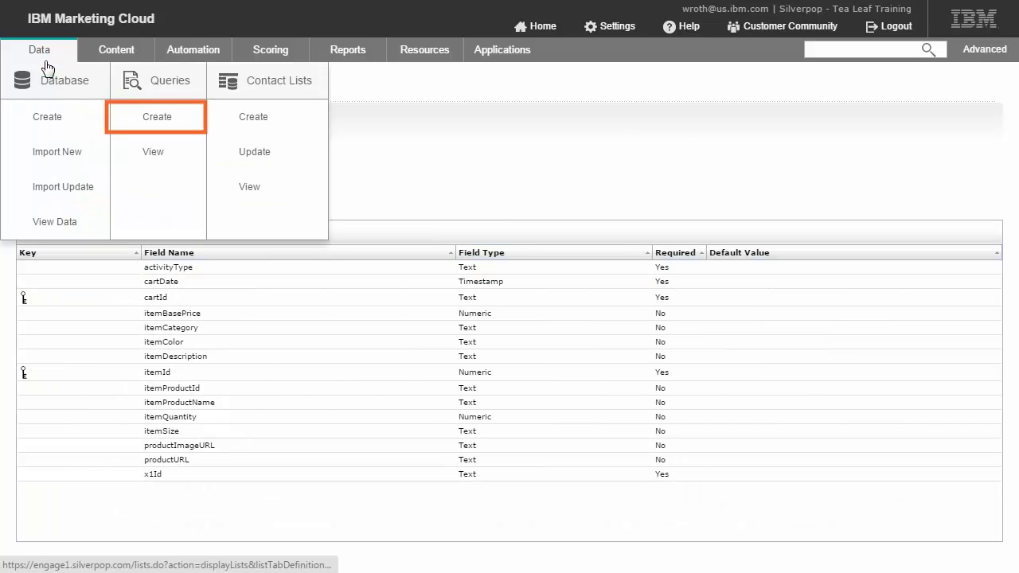
pyautogui.click(144, 119)
pyautogui.click(359, 249)
pyautogui.write('Abandoned Carts')
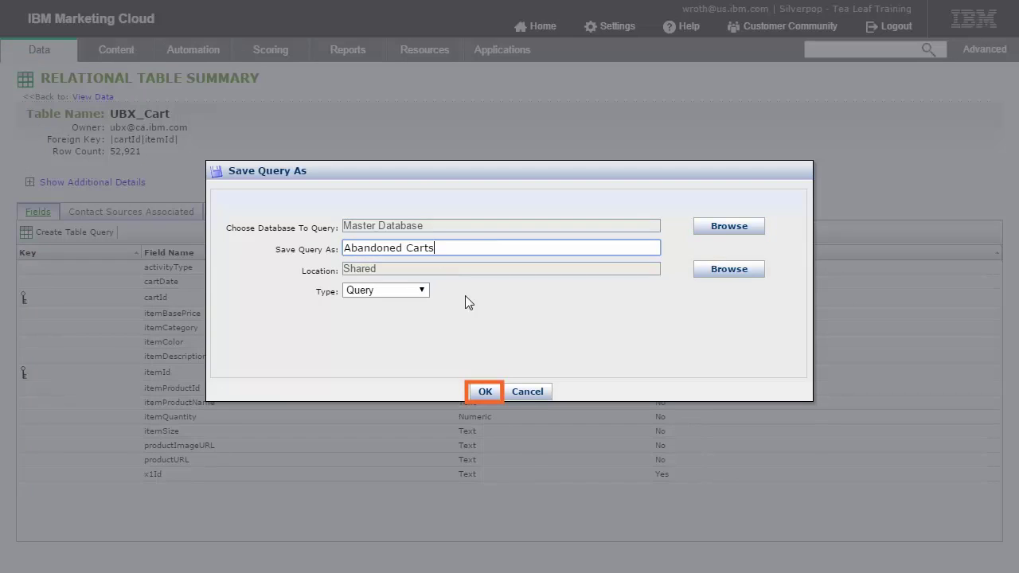
pyautogui.click(489, 390)
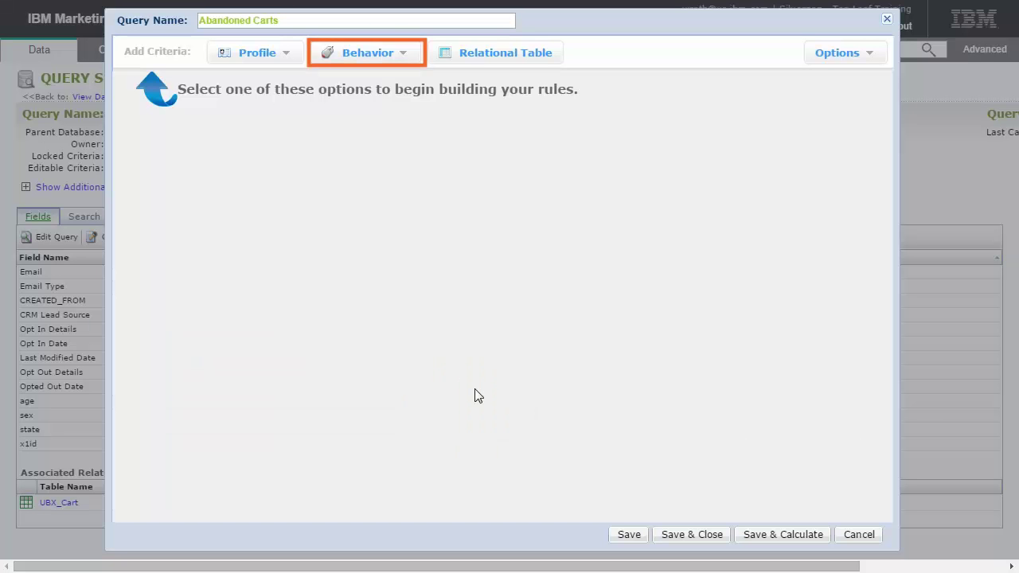
# Step: Add a universal behavior criterion of Has "Commerce - Abandoned a Conversion" to the query, then save and close it
pyautogui.click(382, 68)
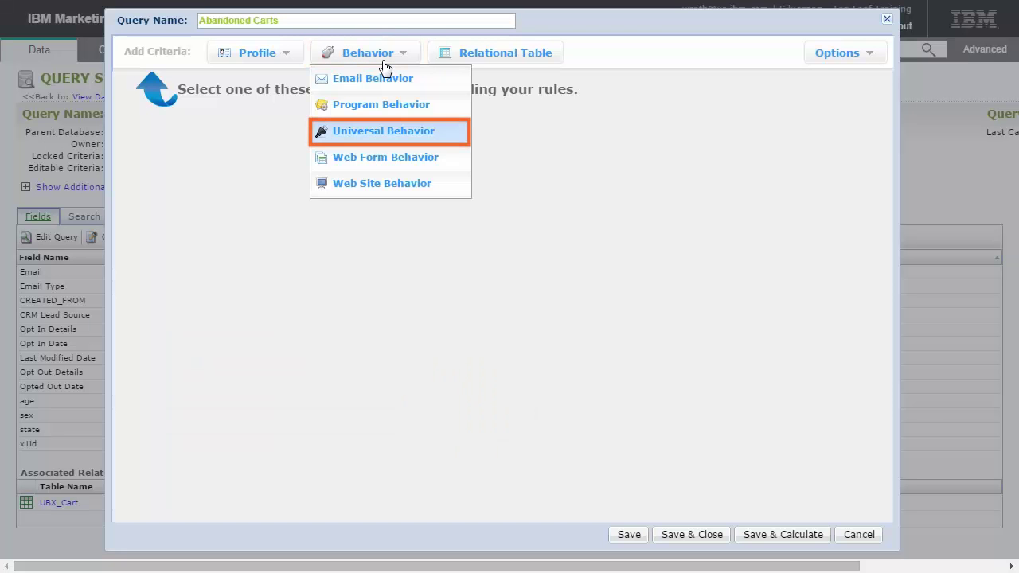
pyautogui.click(395, 129)
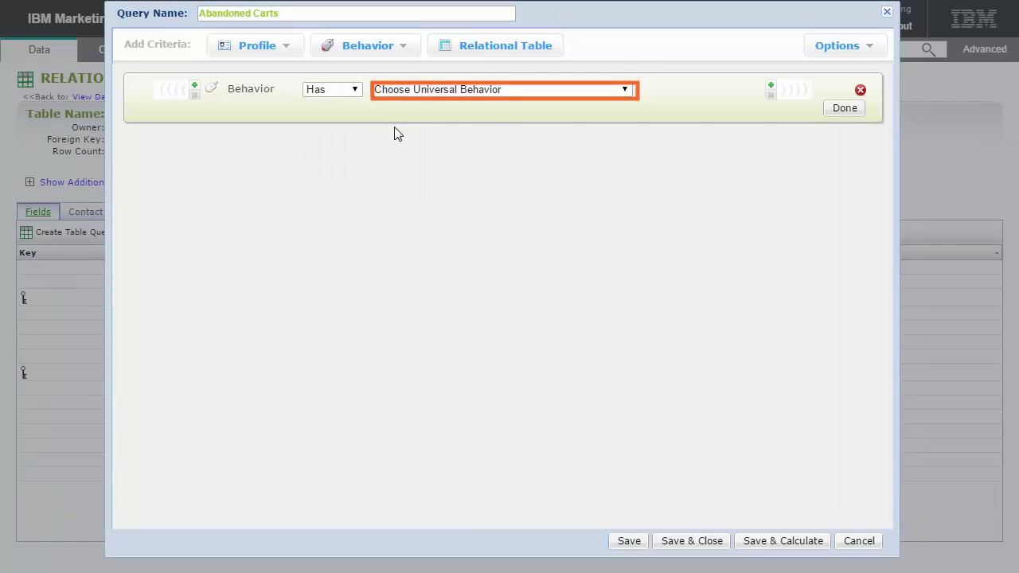
pyautogui.click(480, 95)
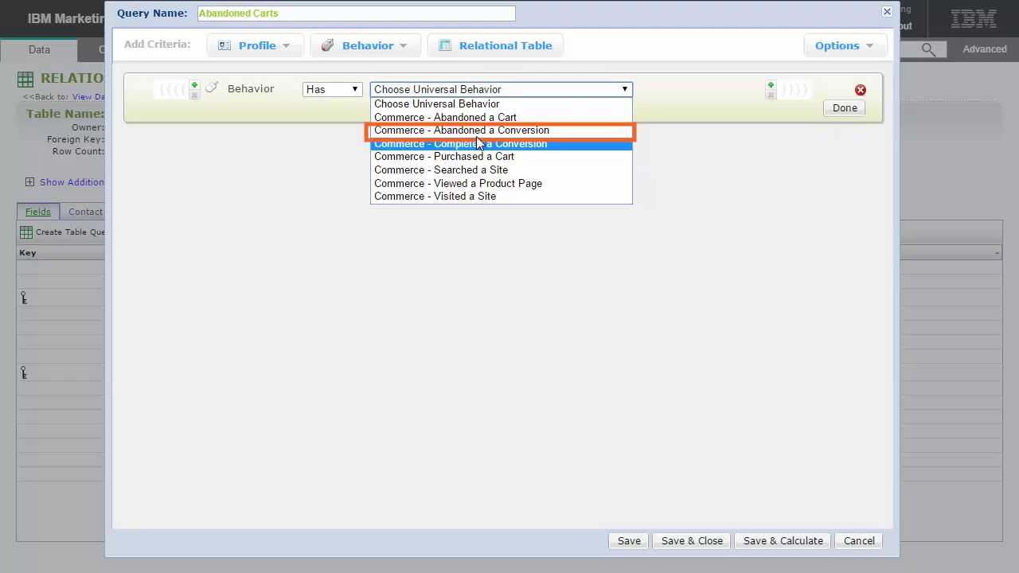
pyautogui.click(477, 131)
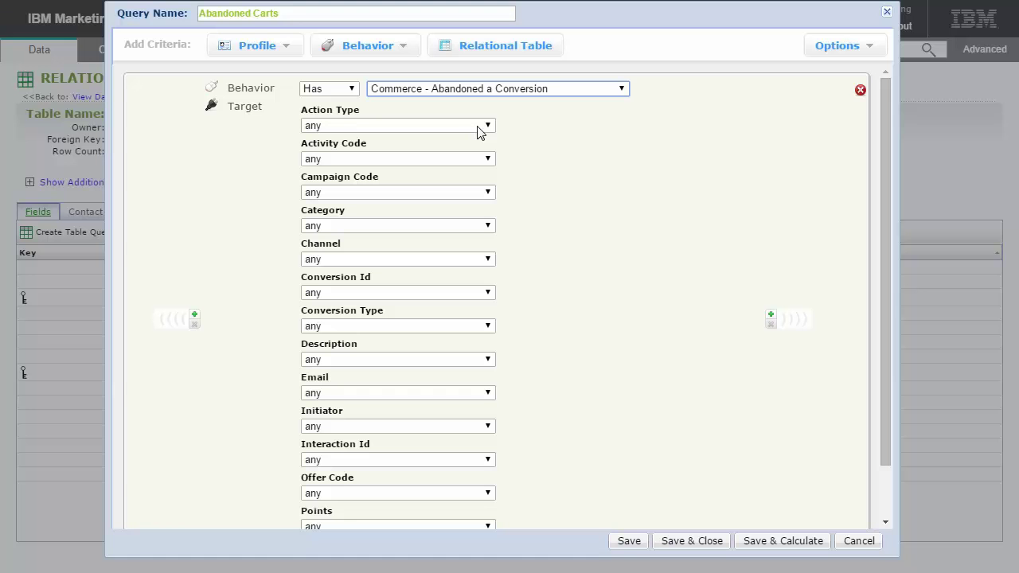
pyautogui.click(687, 543)
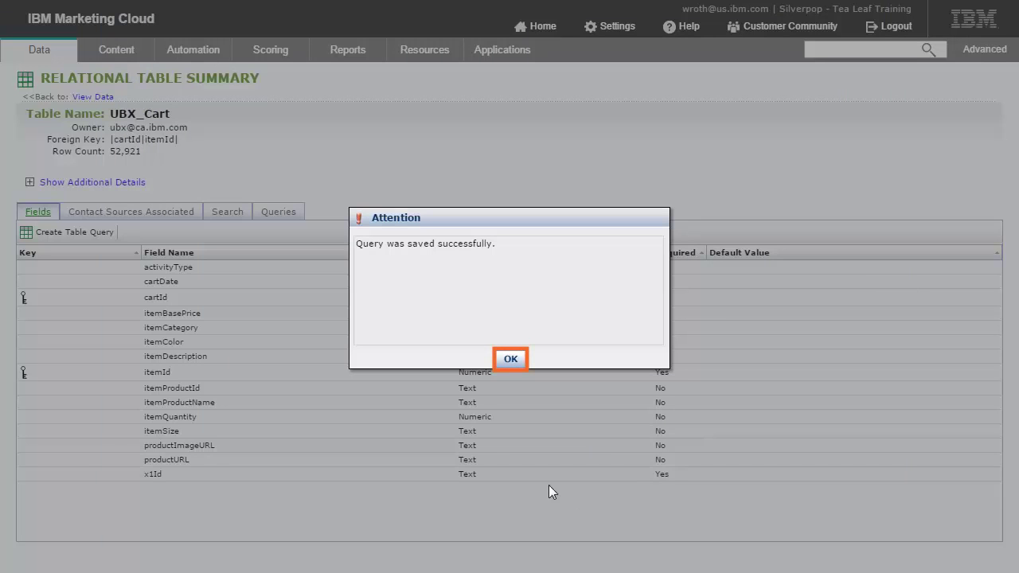
pyautogui.click(511, 358)
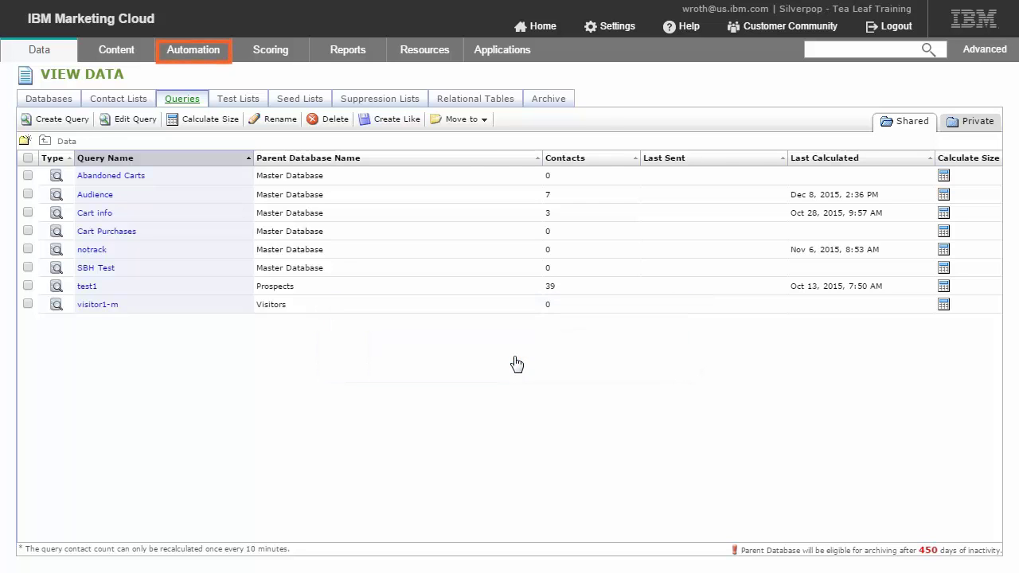
# Step: Create an automation program named Abandoned Carts with the shared Master Database as its contact source
pyautogui.click(199, 59)
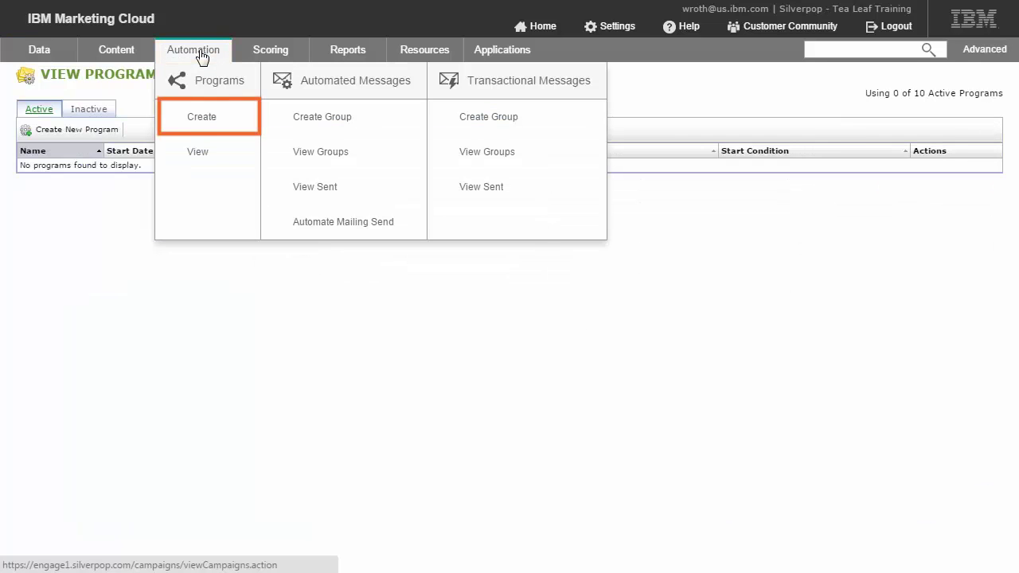
pyautogui.click(198, 118)
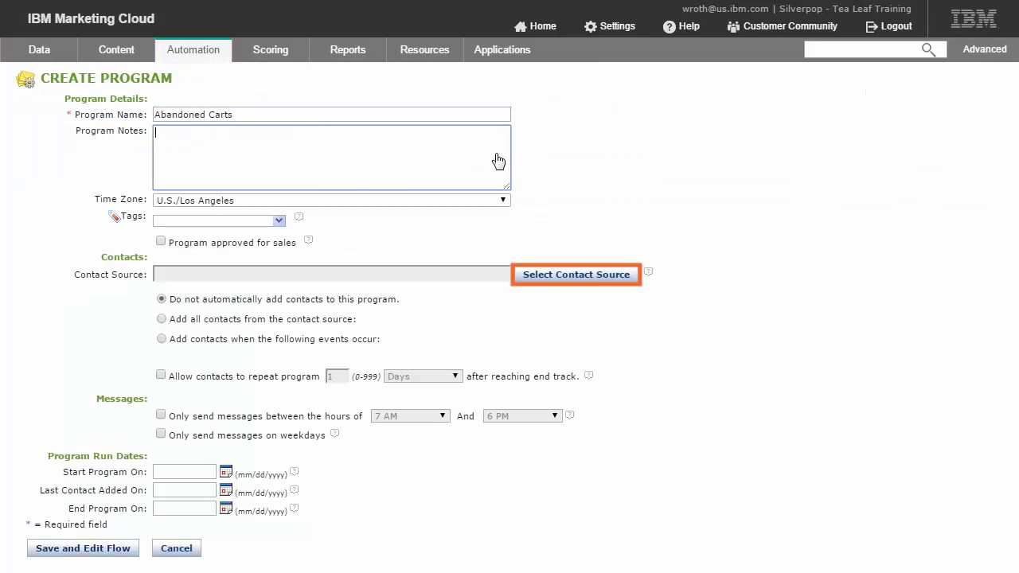
pyautogui.click(596, 276)
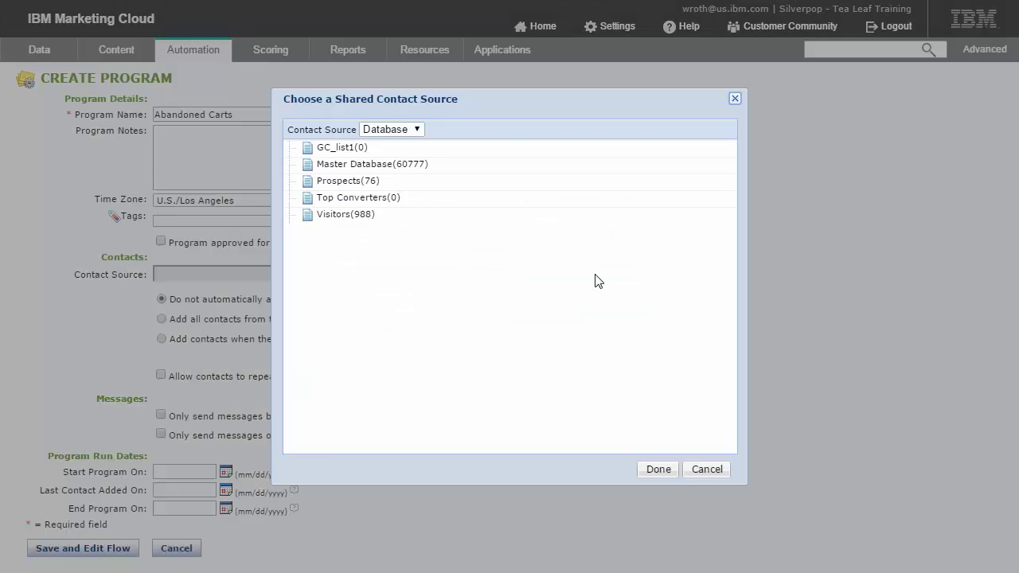
pyautogui.click(419, 130)
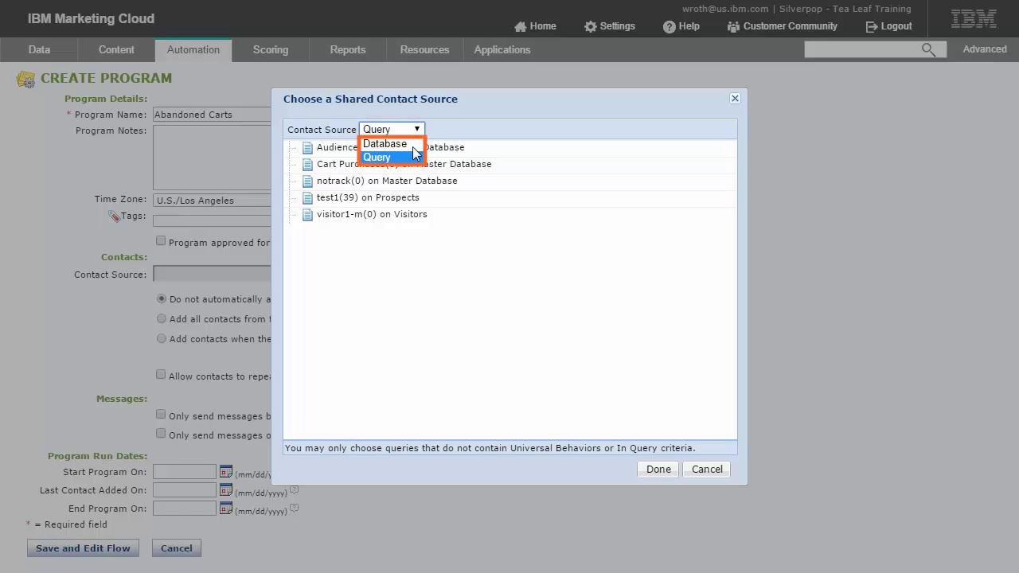
pyautogui.click(385, 144)
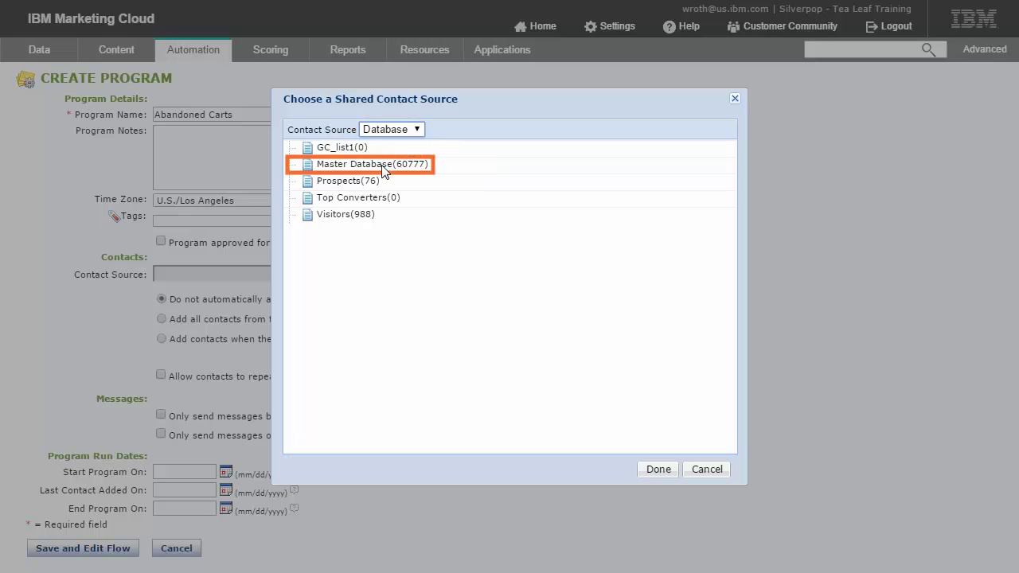
pyautogui.click(382, 171)
pyautogui.click(658, 470)
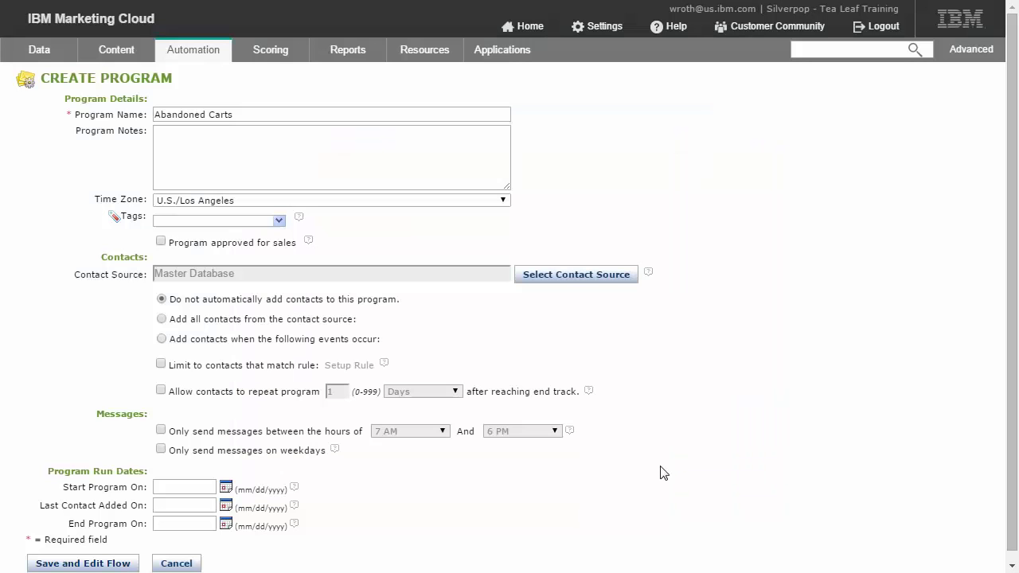
# Step: Add contacts when the universal behavior "Commerce - Abandoned a Cart" occurs, leaving its attributes at any, and save the program to edit its flow
pyautogui.click(162, 339)
pyautogui.click(246, 366)
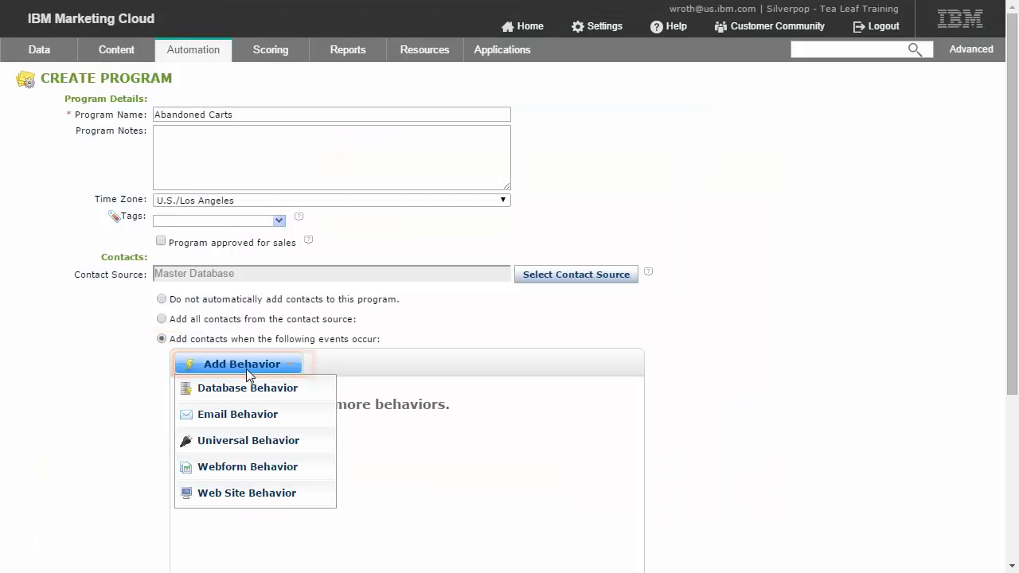
pyautogui.click(248, 440)
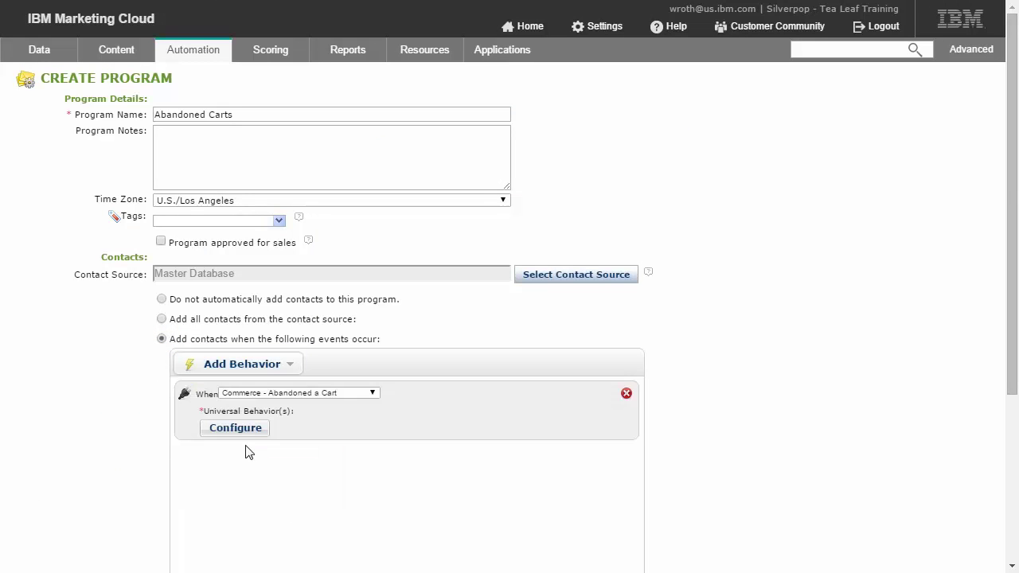
pyautogui.click(251, 428)
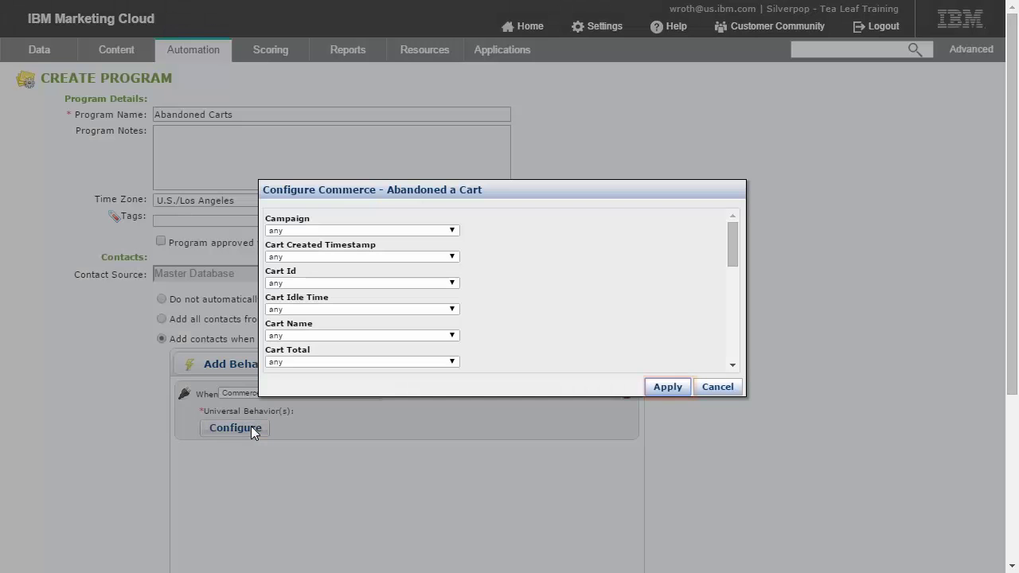
pyautogui.click(667, 387)
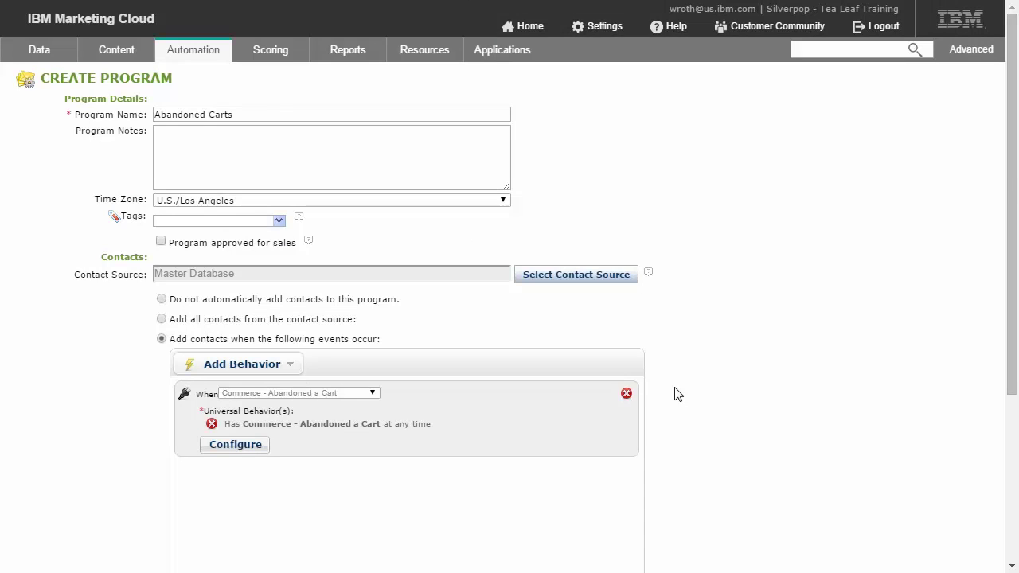
pyautogui.scroll(-3, 675, 394)
pyautogui.click(83, 553)
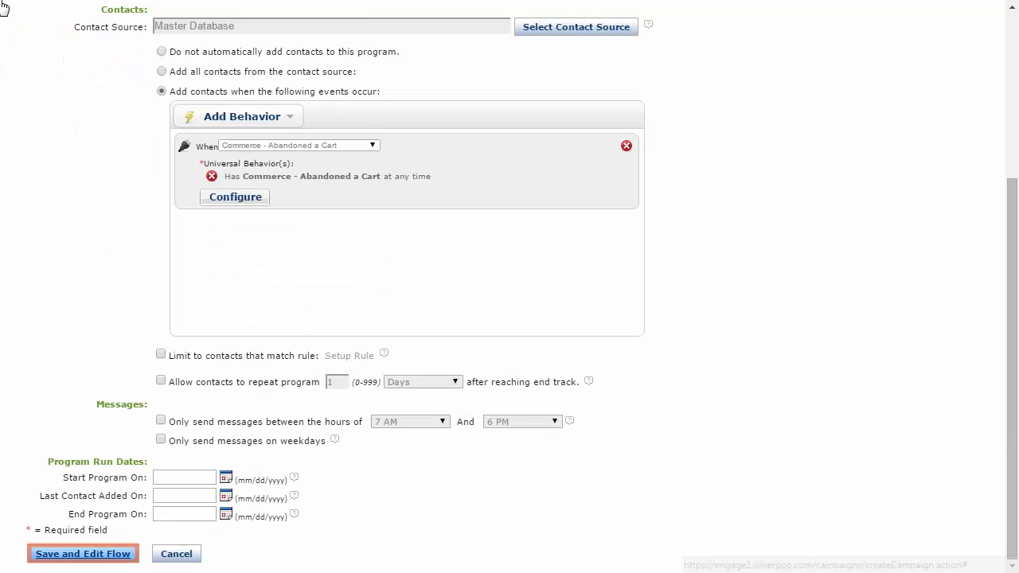
pyautogui.click(97, 557)
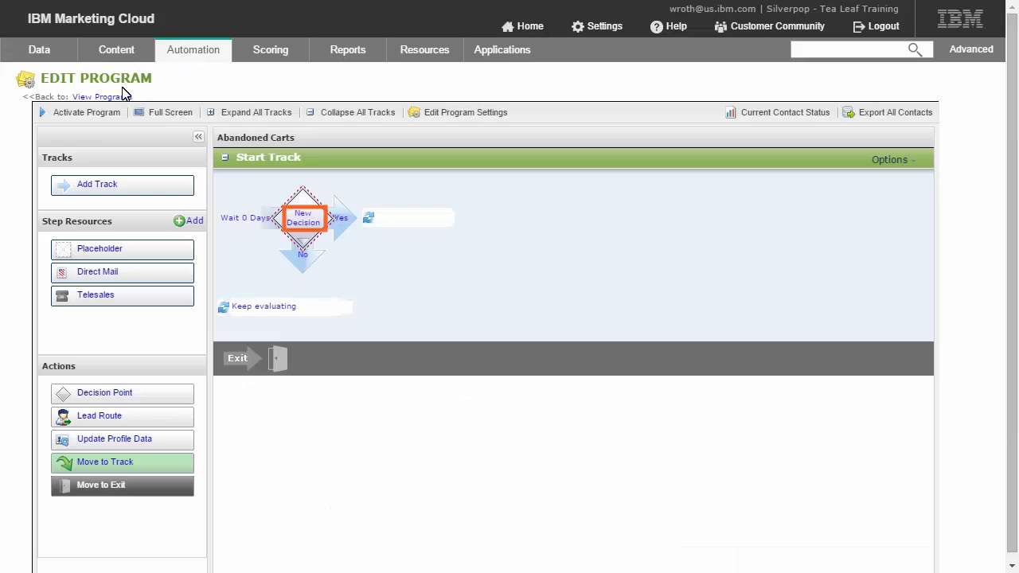
# Step: Open the new decision point in the Start Track and name it Purchase
pyautogui.click(313, 223)
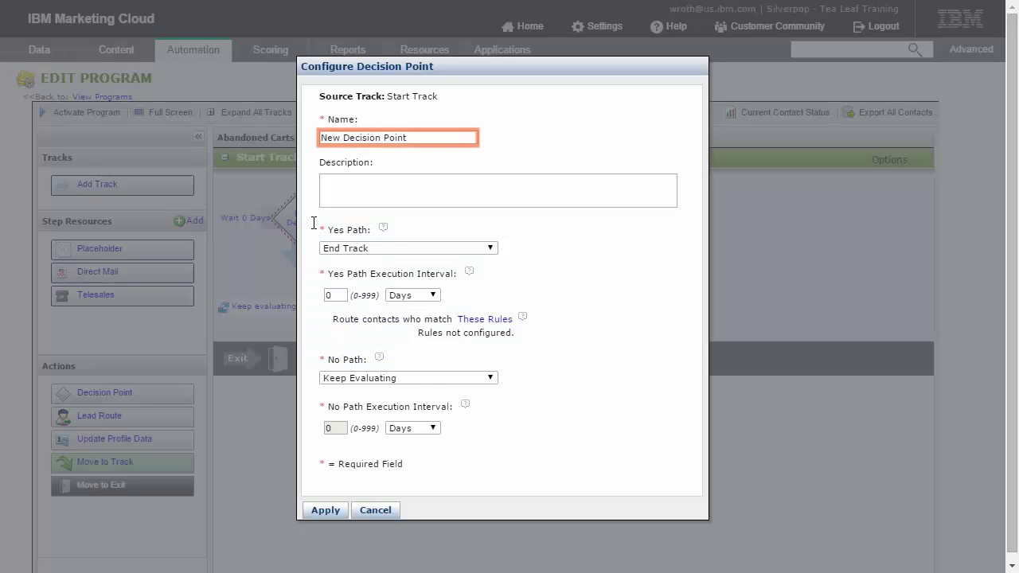
pyautogui.tripleClick(432, 137)
pyautogui.write('Purchase')
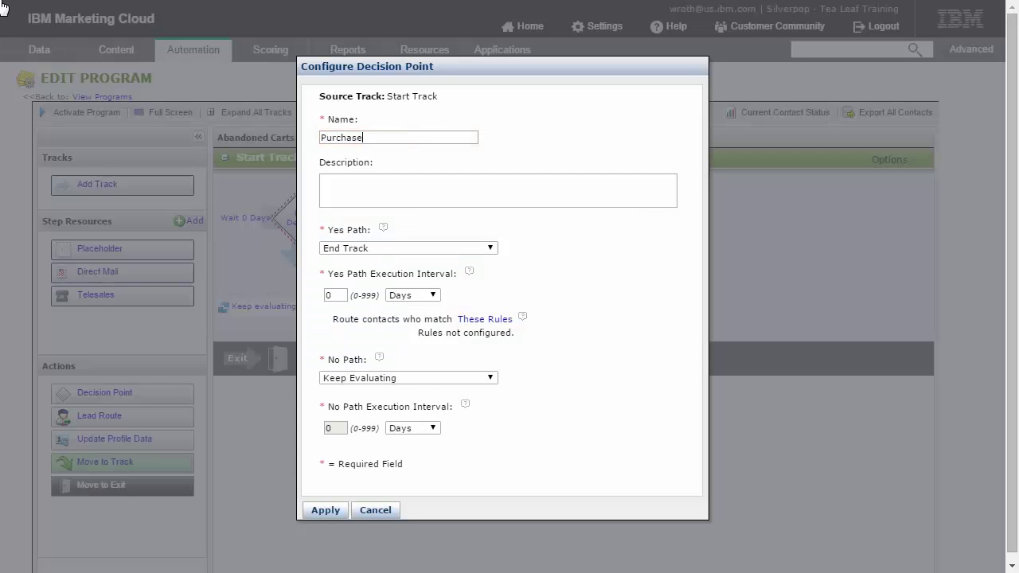
# Step: Add a universal behavior rule of Has "Commerce - Completed a Conversion" to the Purchase decision point's Yes path, save it and apply the configuration
pyautogui.click(479, 325)
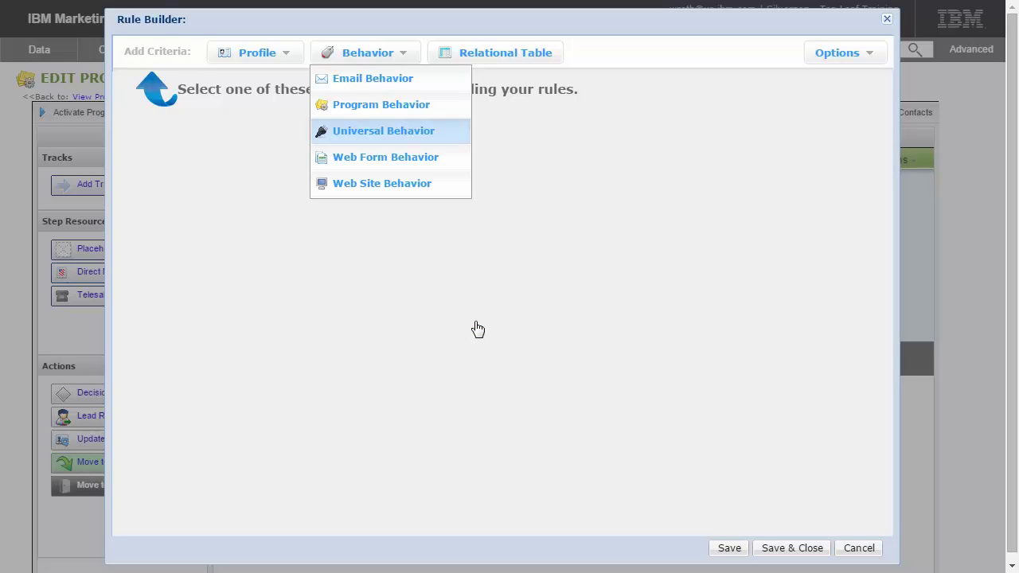
pyautogui.click(376, 137)
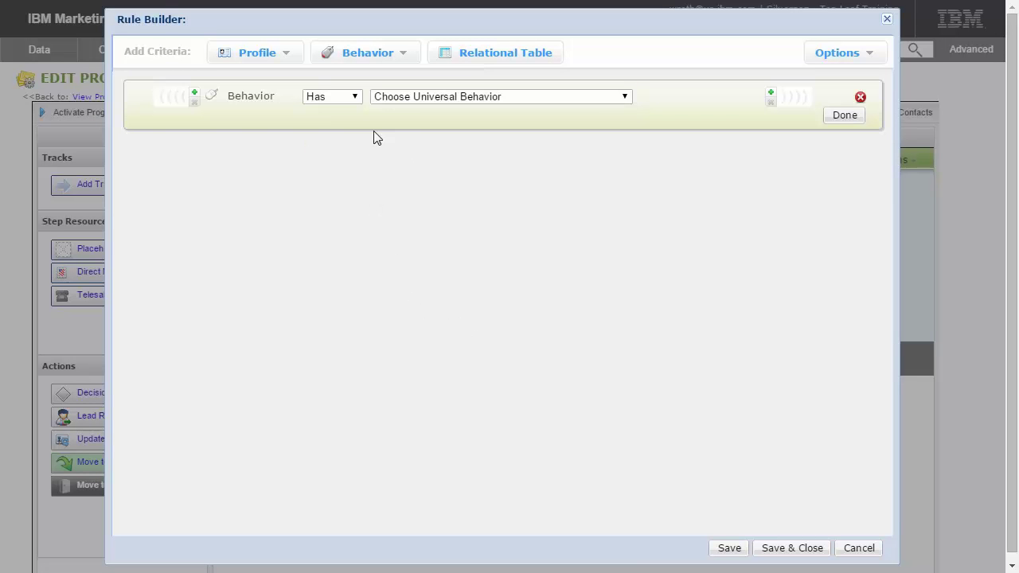
pyautogui.click(451, 100)
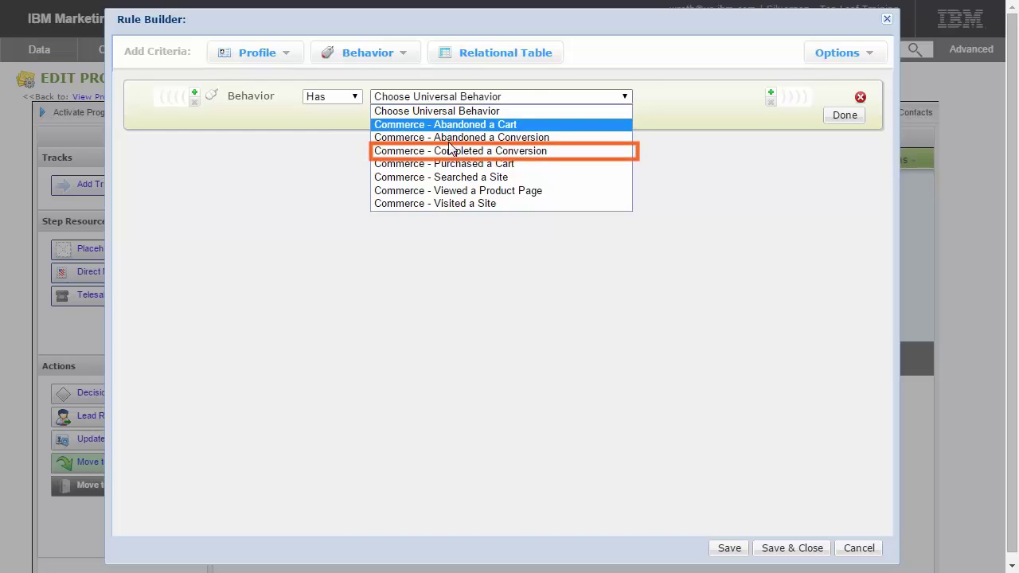
pyautogui.click(449, 150)
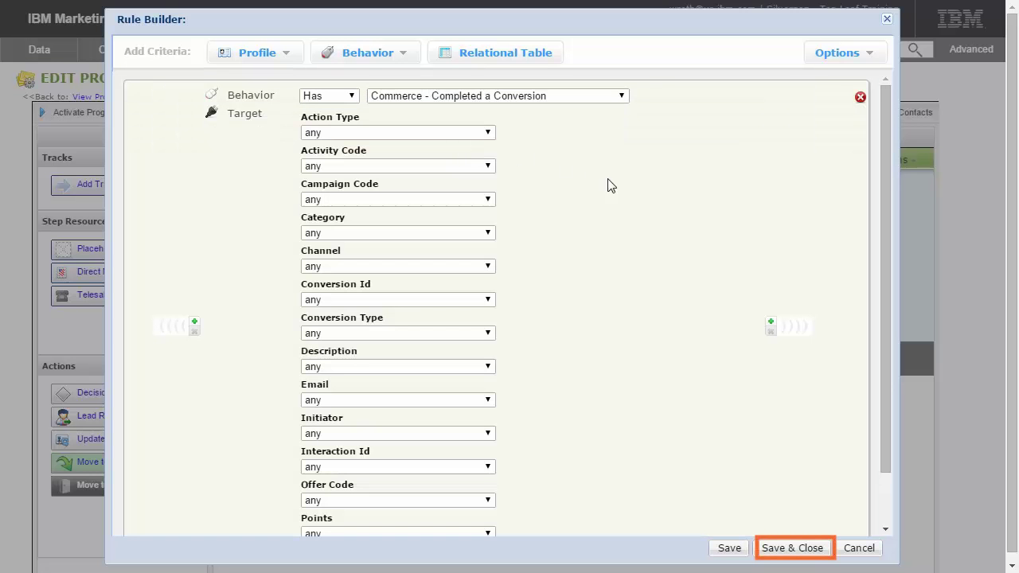
pyautogui.click(784, 547)
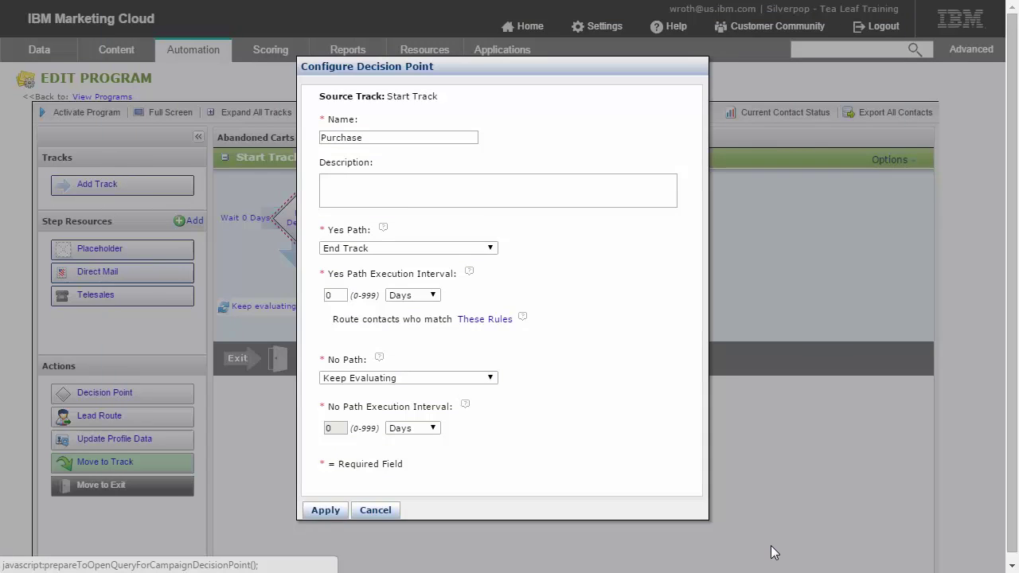
pyautogui.click(325, 510)
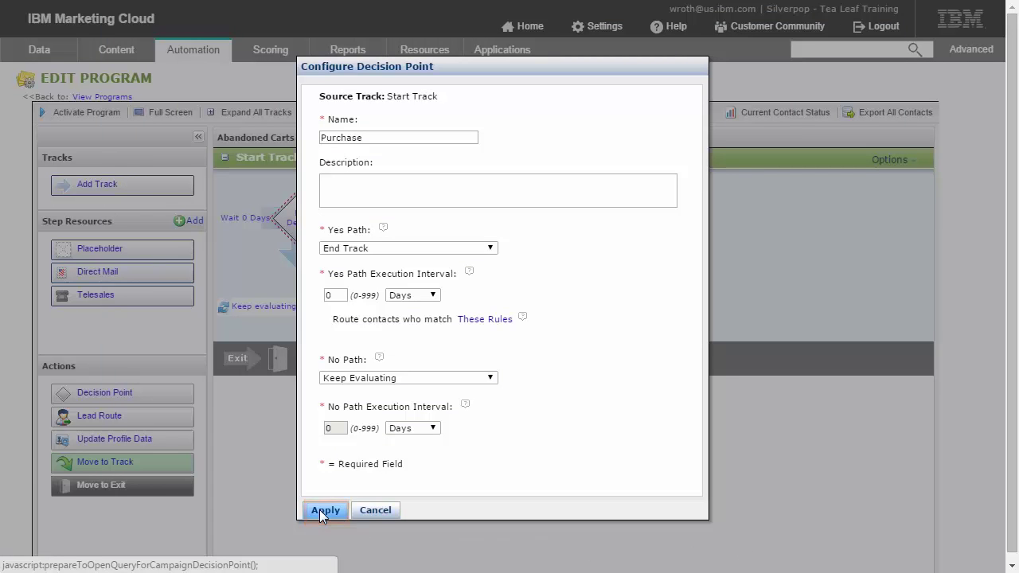